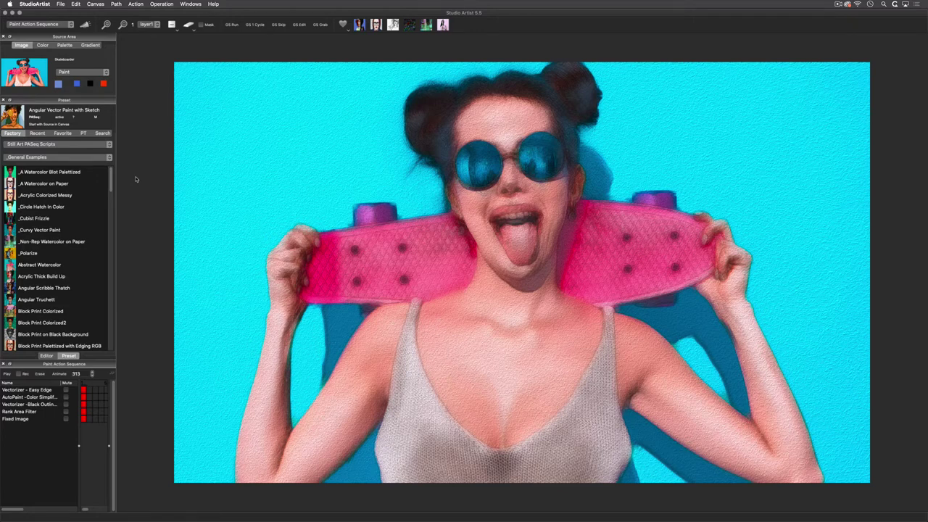
Review the operation modes and keep Paint Action Sequence, with Jumble Blocks New loaded.
left_click(33, 24)
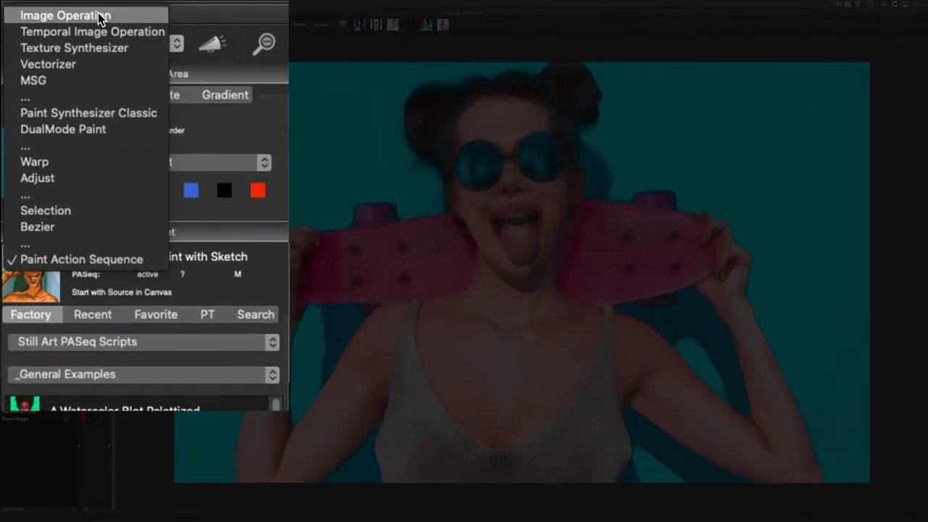
key("Escape")
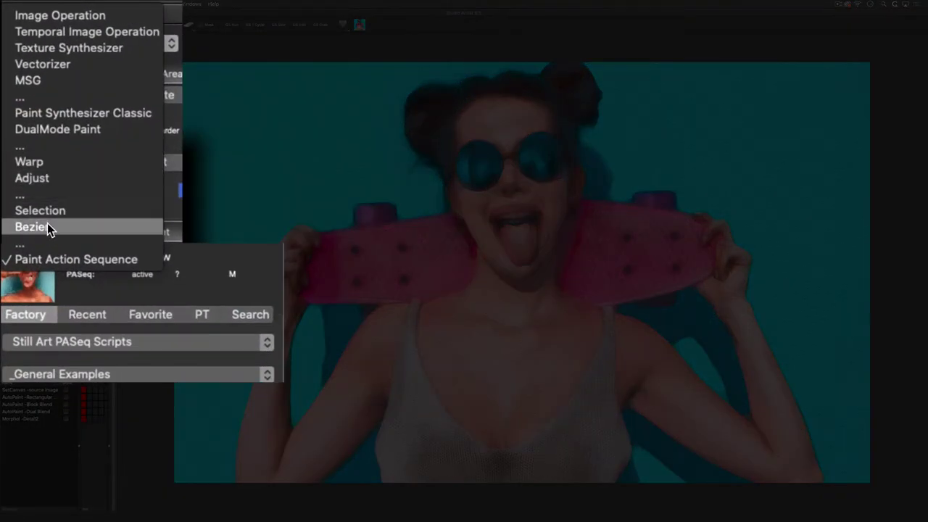
key("Escape")
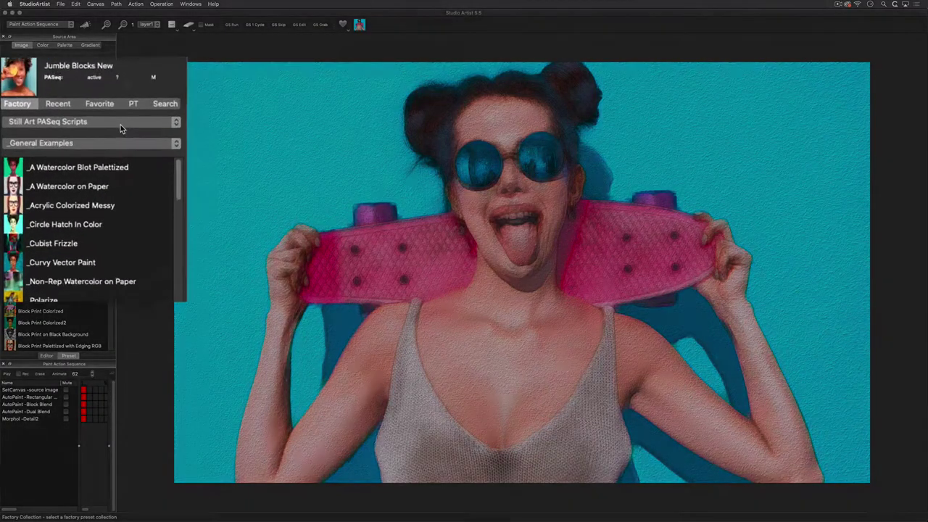
Show the Still Art PASeq Scripts > _General Examples presets and enable Cat and Tip searching.
left_click(74, 144)
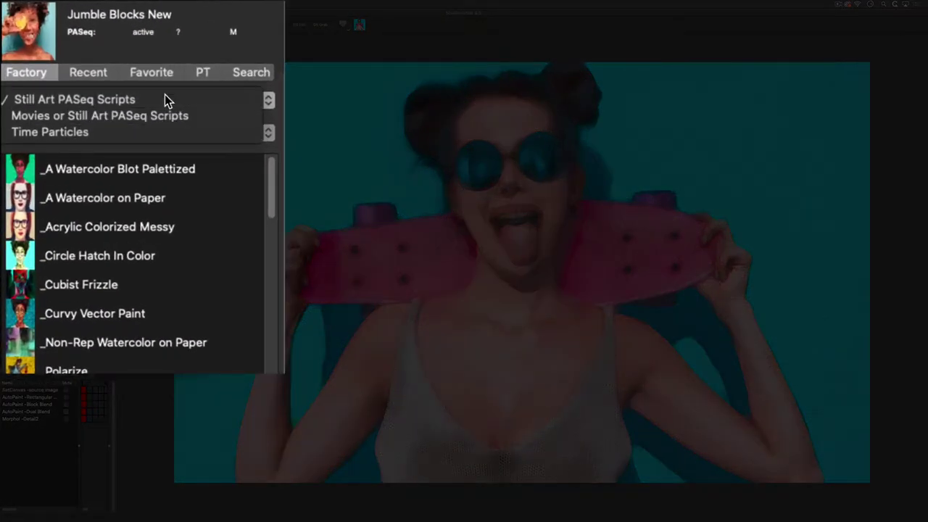
left_click(164, 99)
left_click(164, 135)
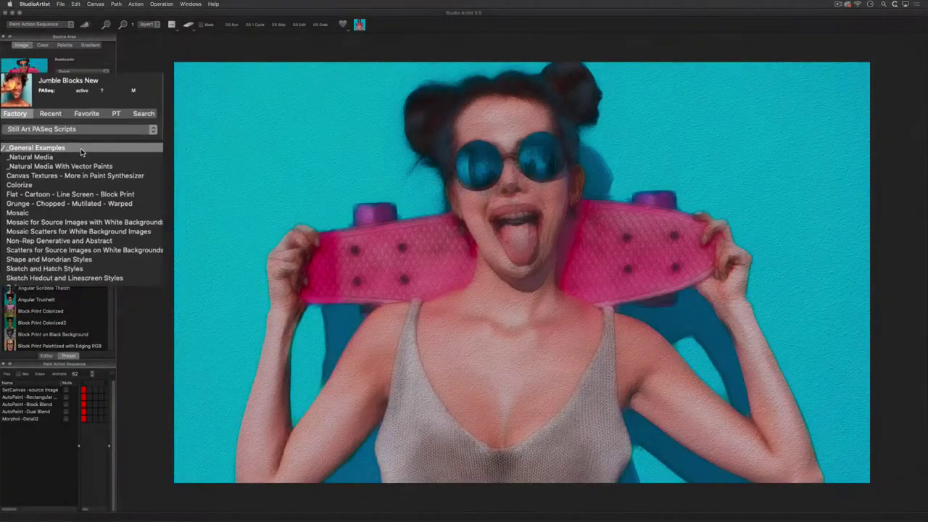
left_click(80, 148)
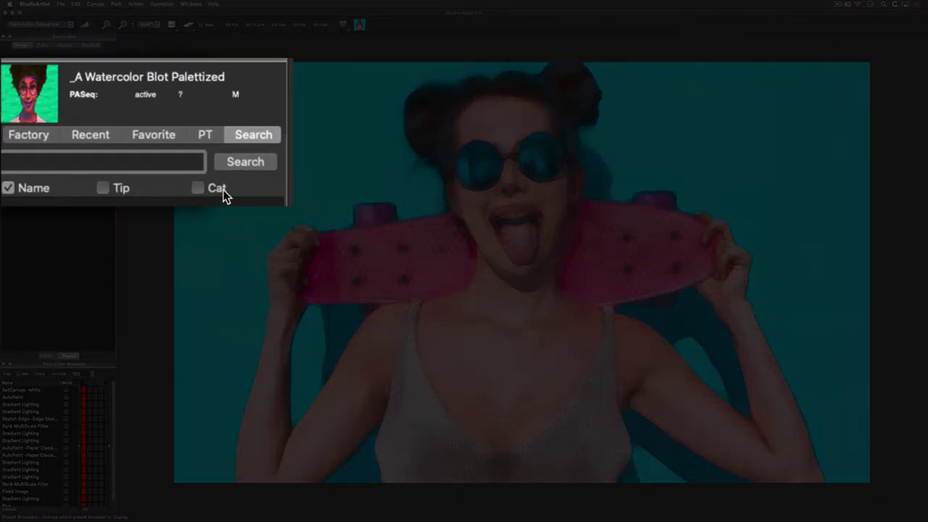
left_click(199, 188)
left_click(113, 193)
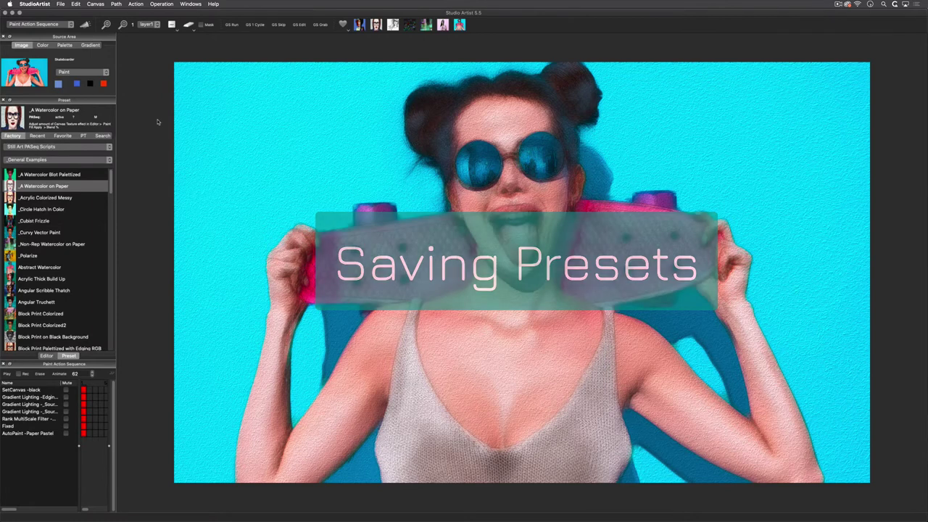
left_click(60, 4)
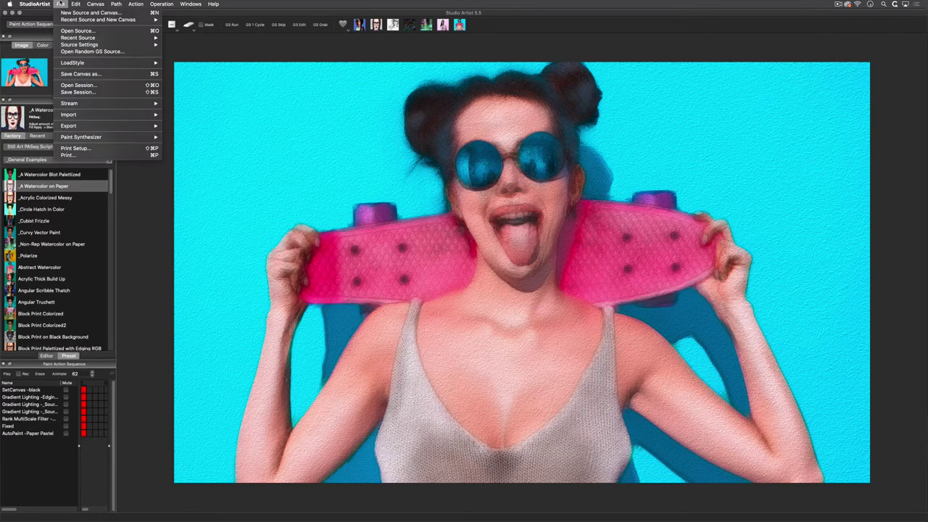
mouse_move(76, 126)
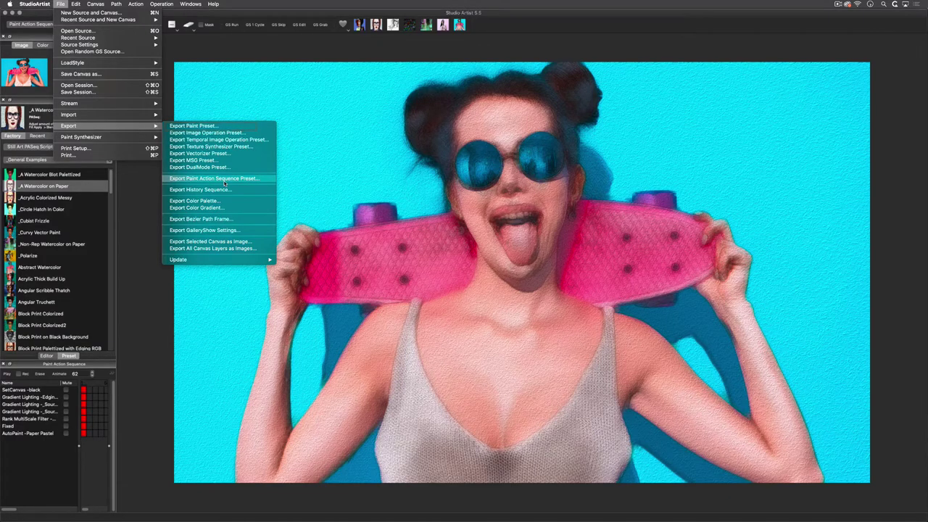
key("Escape")
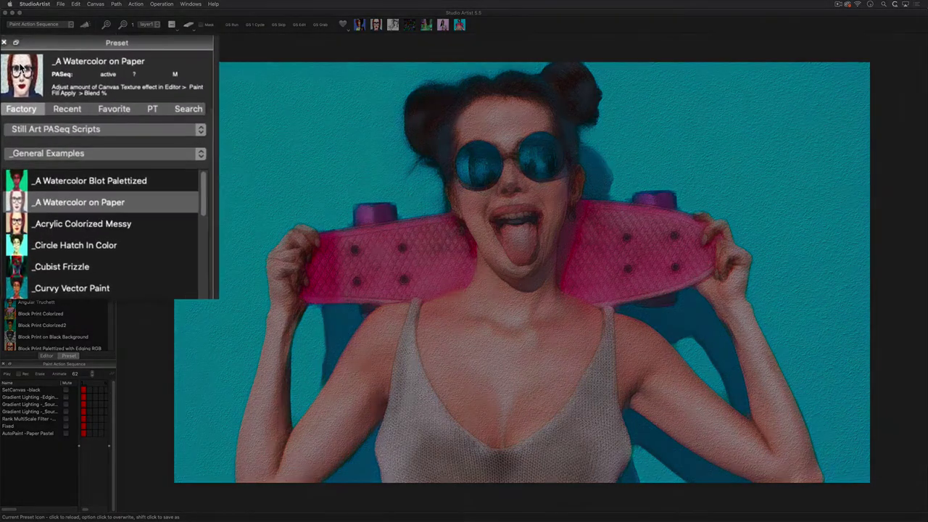
Export the current Paint Action Sequence preset into Preset > Favorite > Paint Action Sequences.
left_click(12, 111)
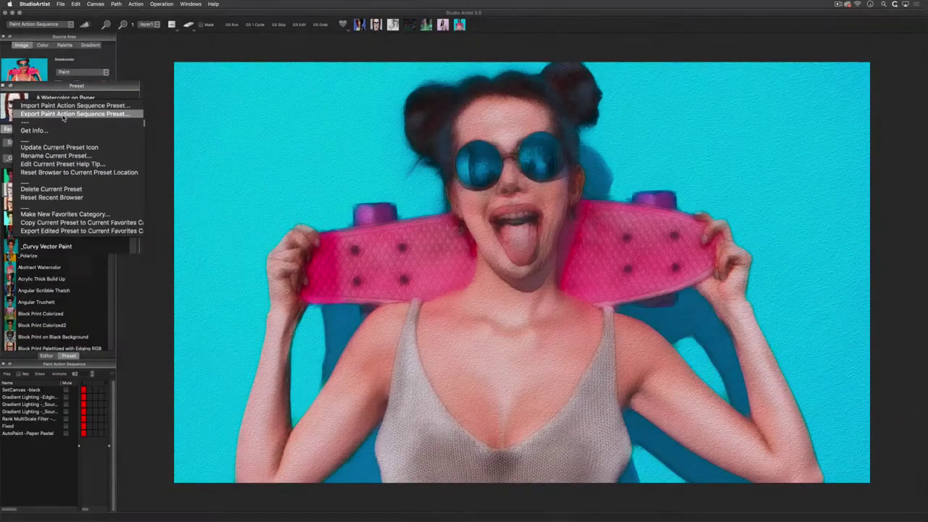
left_click(116, 67)
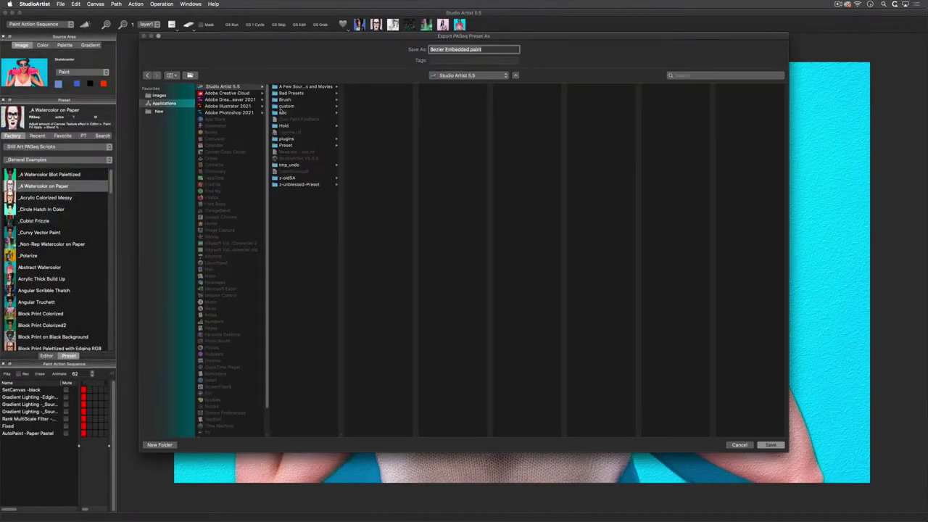
left_click(286, 145)
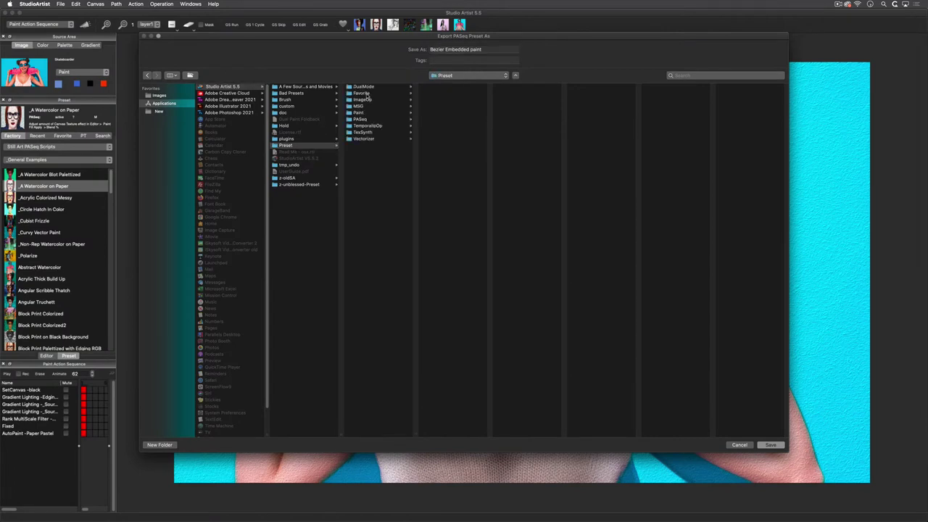
left_click(361, 93)
left_click(455, 88)
key("Return")
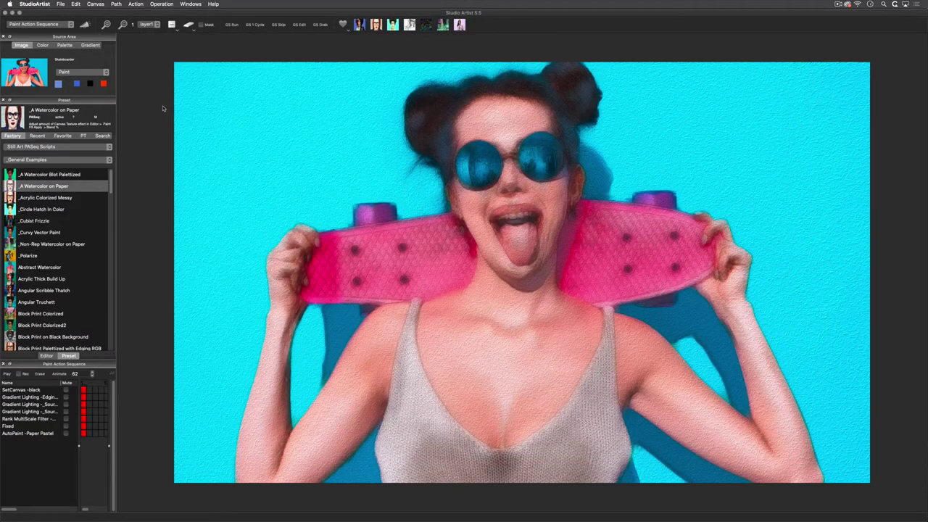
Copy _A Watercolor on Paper into the Paint Action Sequences favorites category and show favorites.
left_click(19, 115)
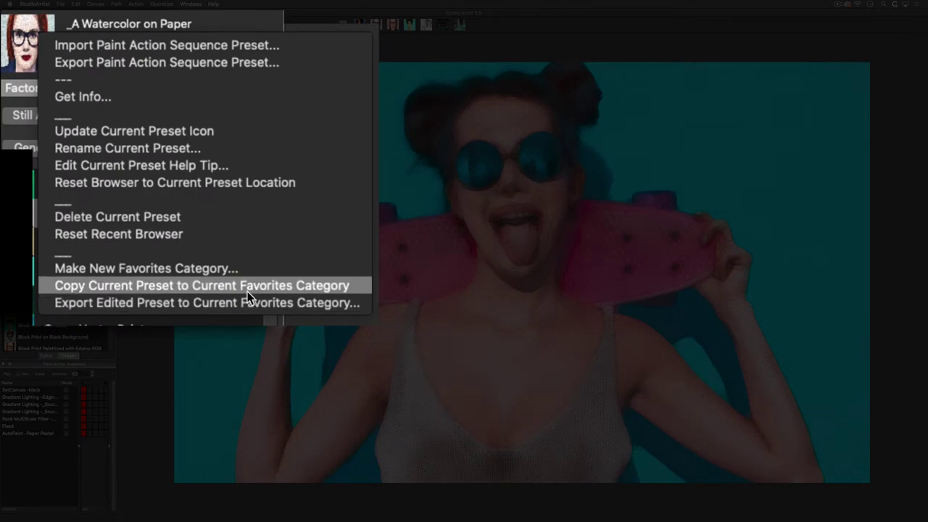
left_click(247, 292)
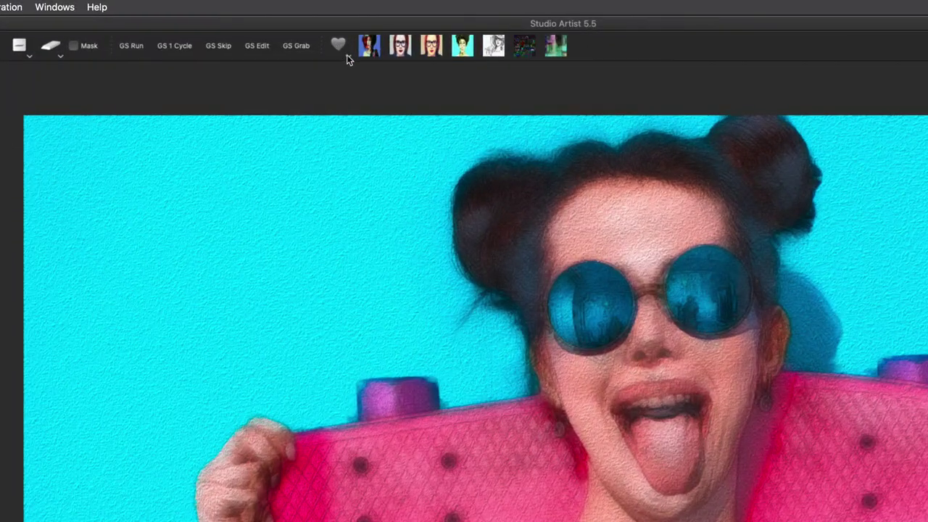
left_click(347, 55)
left_click(355, 69)
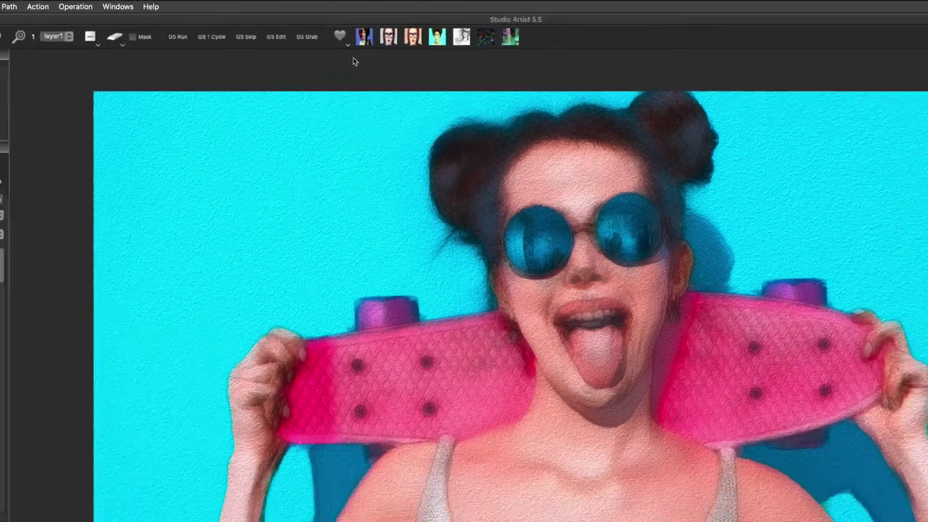
right_click(14, 120)
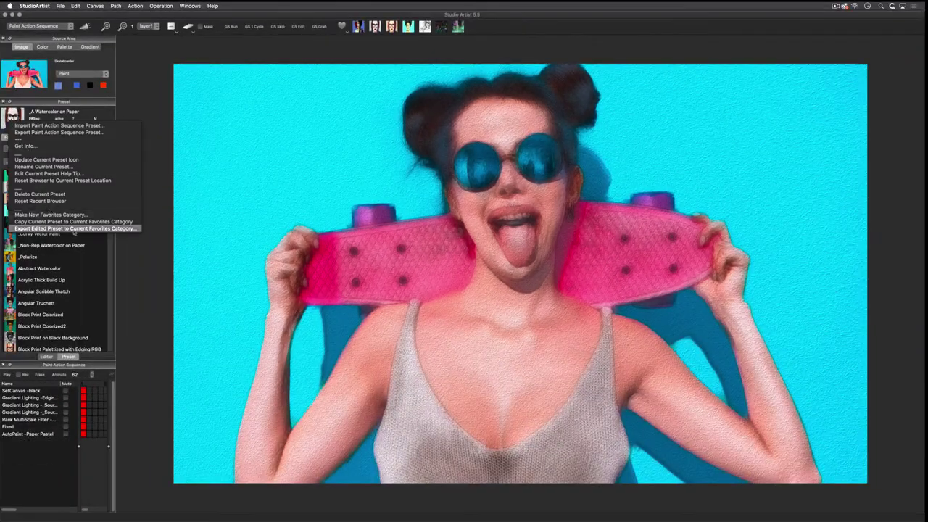
left_click(74, 228)
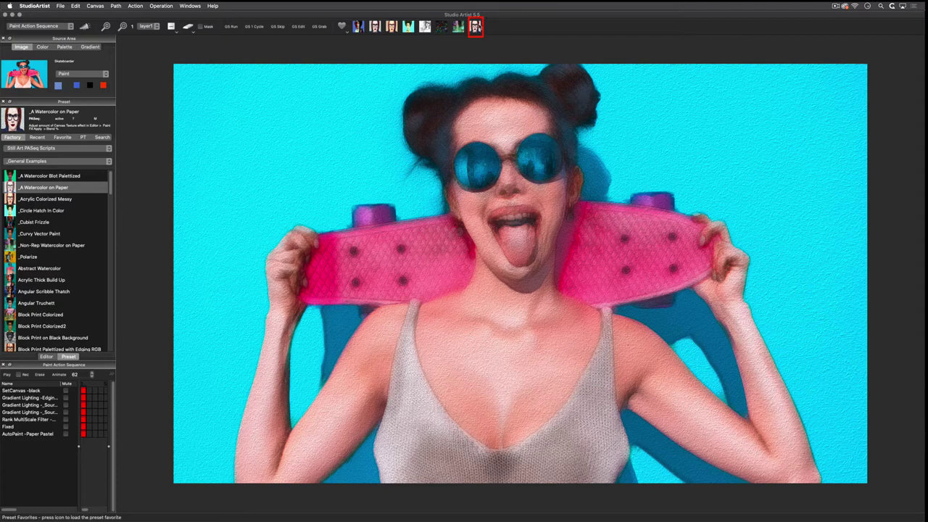
left_click(62, 137)
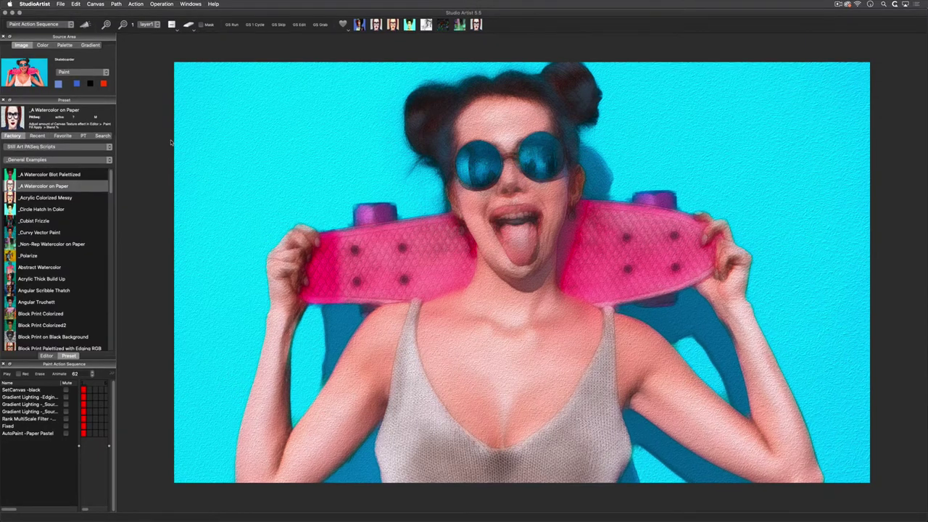
Create a new favorites category named 'New Favorites'.
left_click(14, 123)
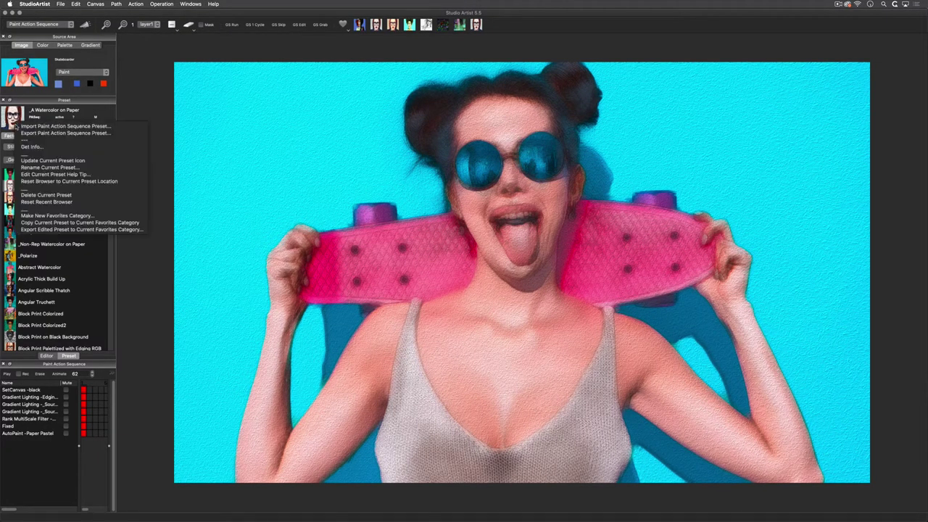
left_click(50, 215)
type("New Favorites")
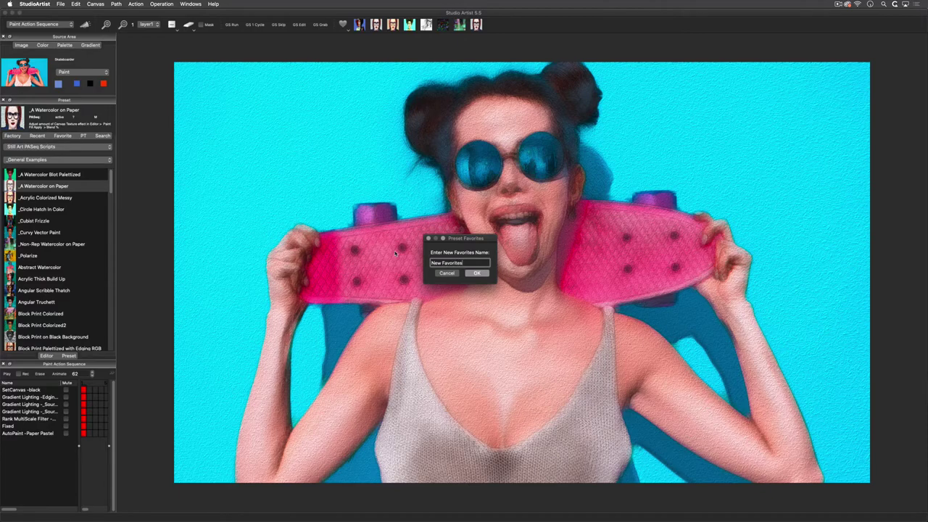
left_click(476, 274)
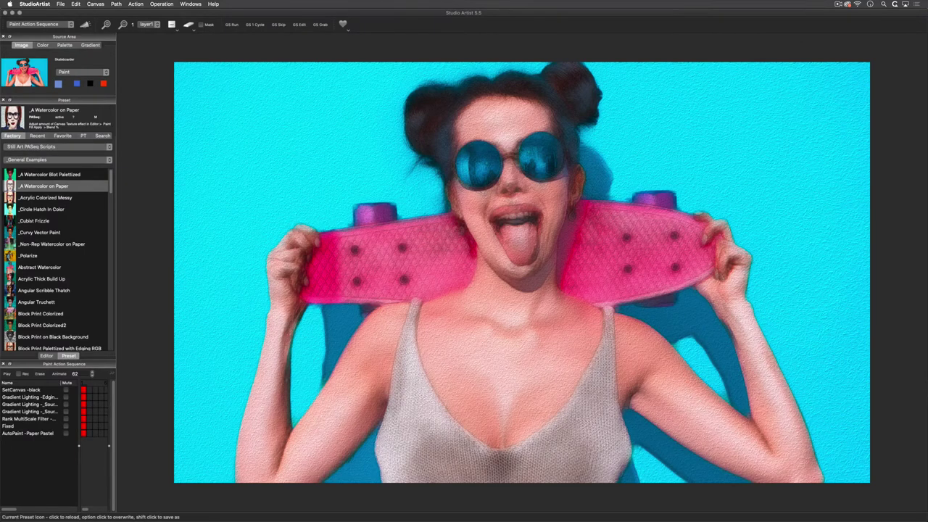
Copy _A Watercolor on Paper into New Favorites and load its favorite icon.
right_click(9, 122)
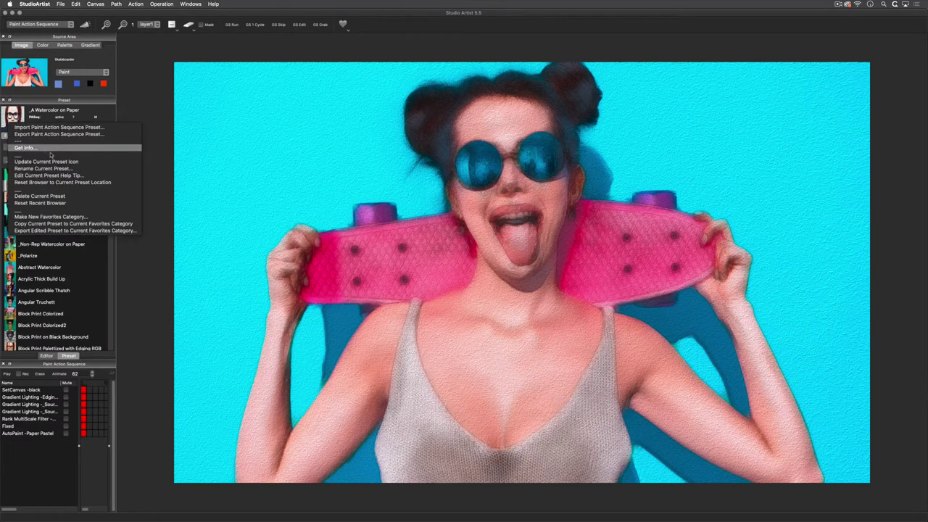
left_click(90, 225)
left_click(359, 25)
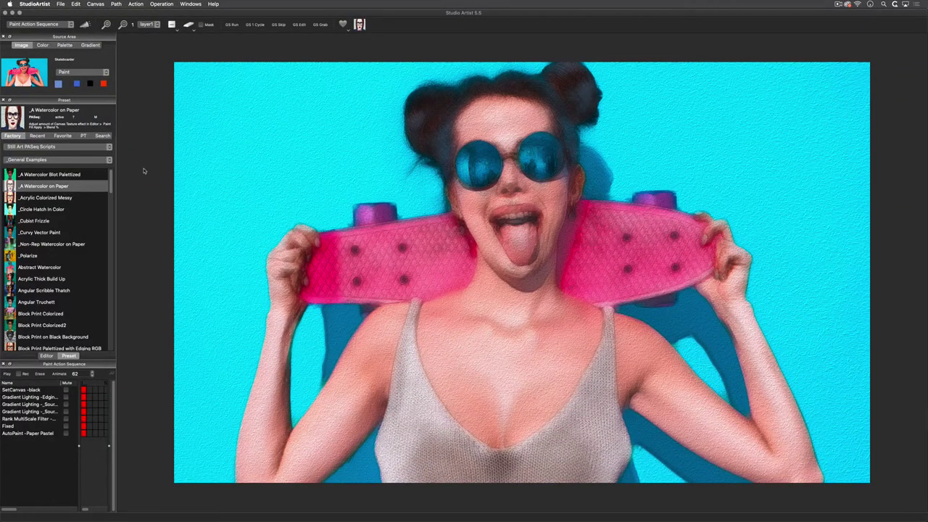
Export the edited _A Watercolor on Paper preset to the current favorites category.
right_click(12, 114)
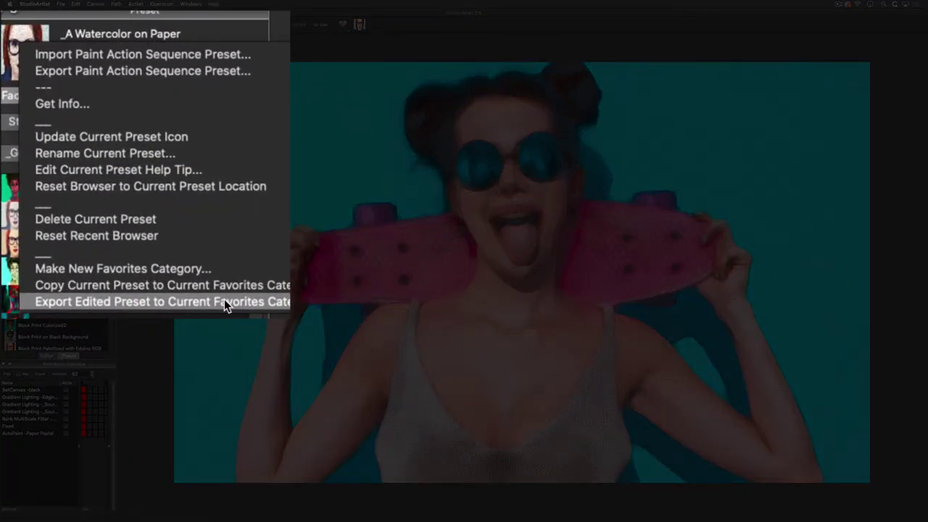
left_click(155, 240)
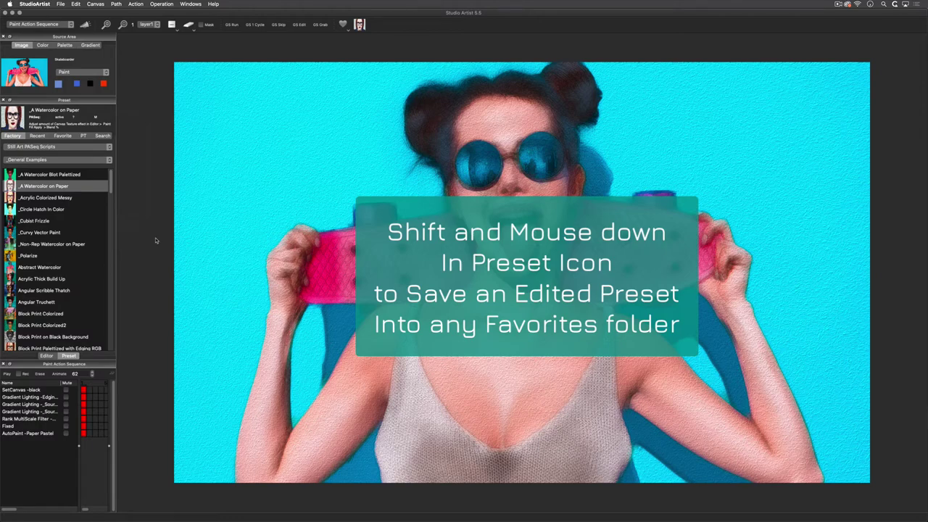
left_click(11, 116, "shift")
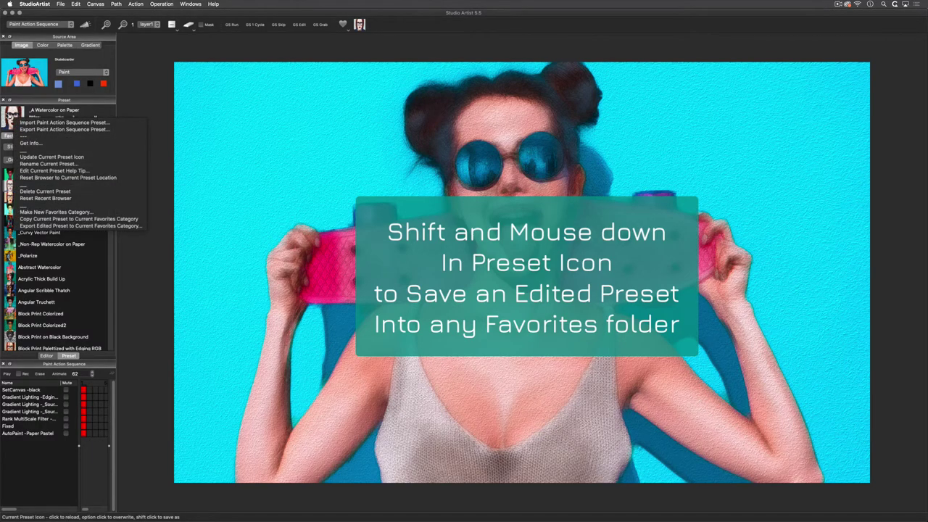